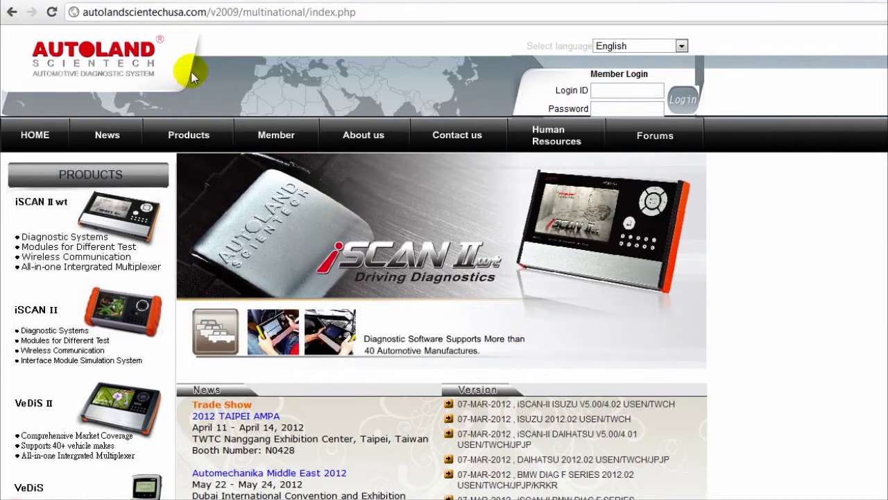
- Go through Tools Download & ePaper to the Software Download Tools & Instructions page
{"action": "left_click_drag", "start_coordinate": [208, 11], "coordinate": [48, 19]}
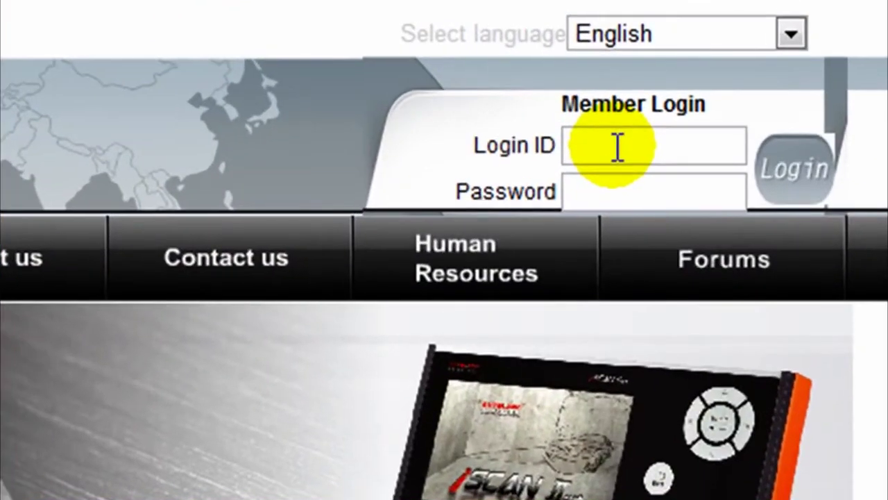
{"action": "left_click", "coordinate": [612, 90]}
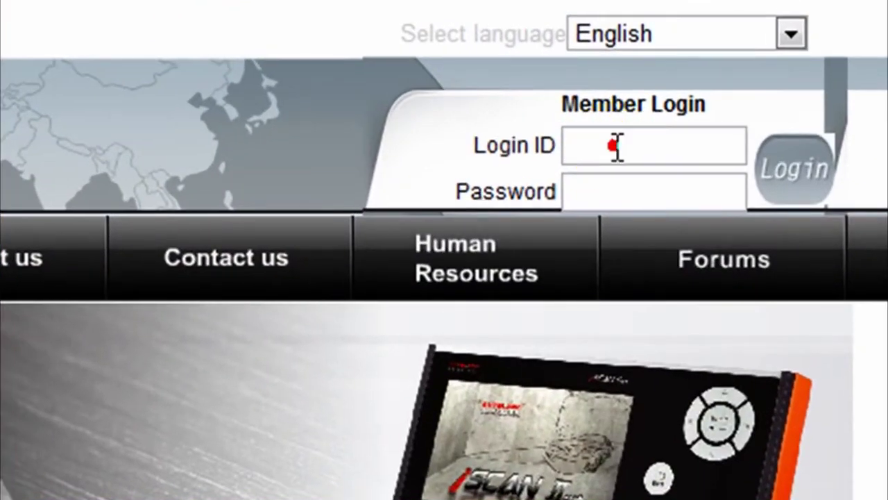
{"action": "left_click", "coordinate": [604, 194]}
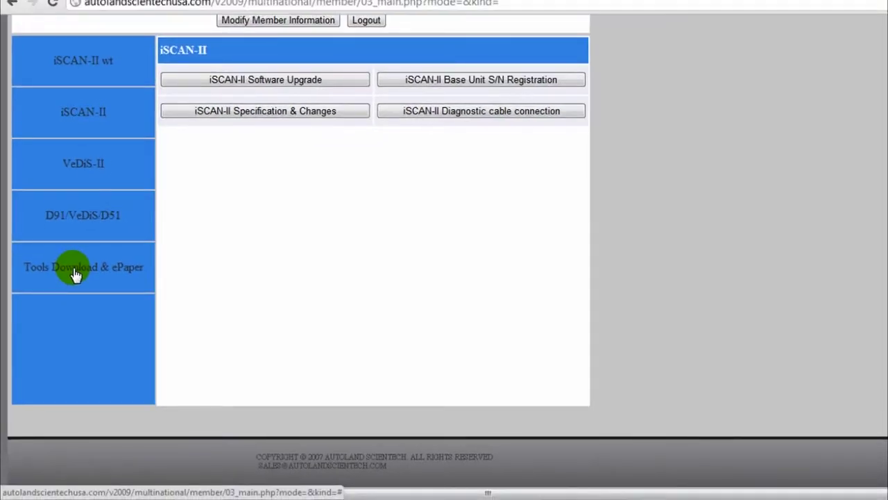
{"action": "left_click", "coordinate": [75, 274]}
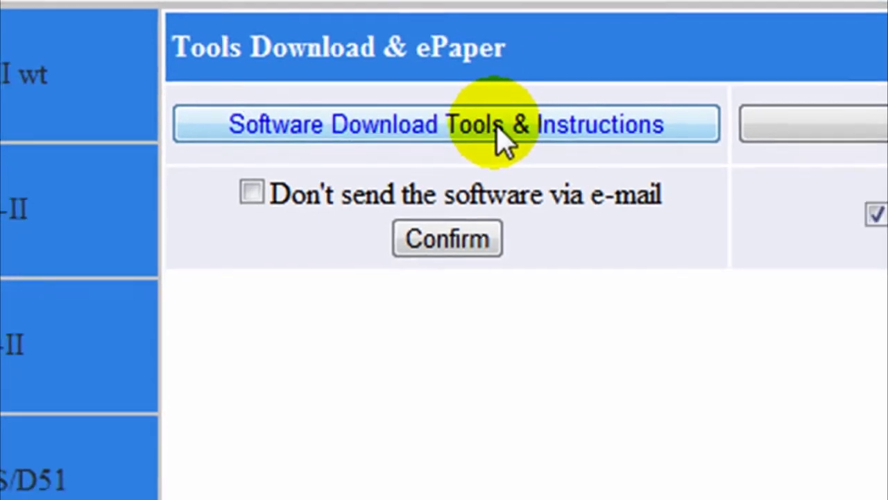
{"action": "left_click", "coordinate": [517, 135]}
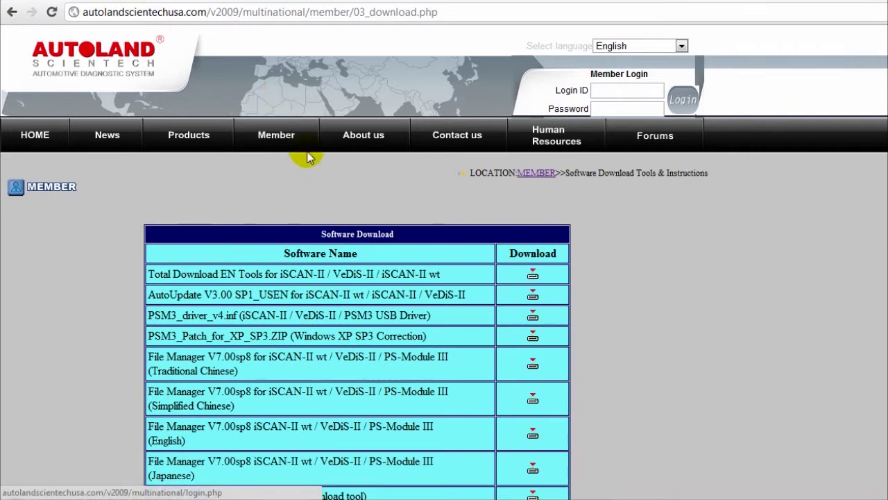
- Find the Total Download EN Tools row and download the iSCAN-IIwt Total Download EN Tools zip
{"action": "scroll", "coordinate": [303, 158], "scroll_direction": "down", "scroll_amount": 2}
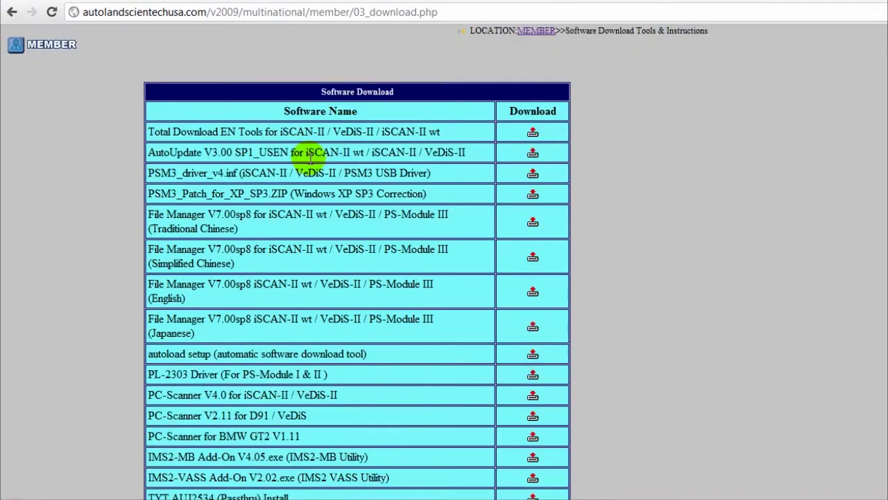
{"action": "scroll", "coordinate": [310, 160], "scroll_direction": "down", "scroll_amount": 1}
{"action": "scroll", "coordinate": [310, 163], "scroll_direction": "down", "scroll_amount": 4}
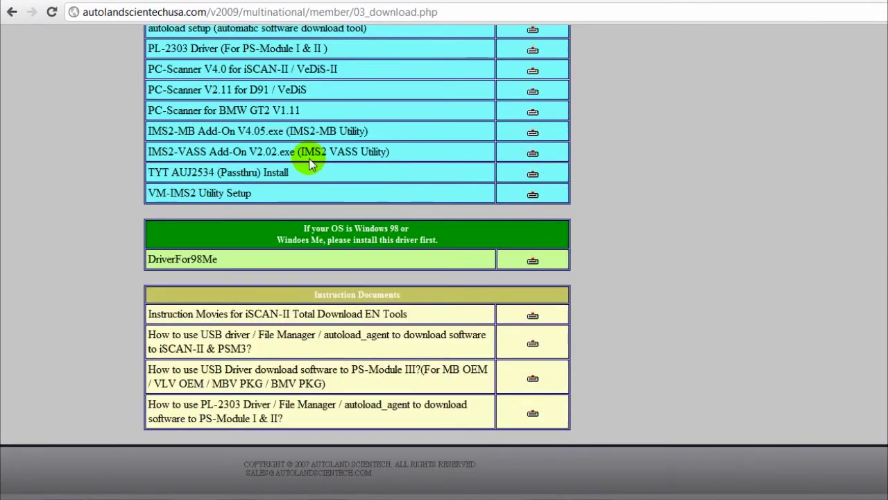
{"action": "scroll", "coordinate": [310, 163], "scroll_direction": "up", "scroll_amount": 5}
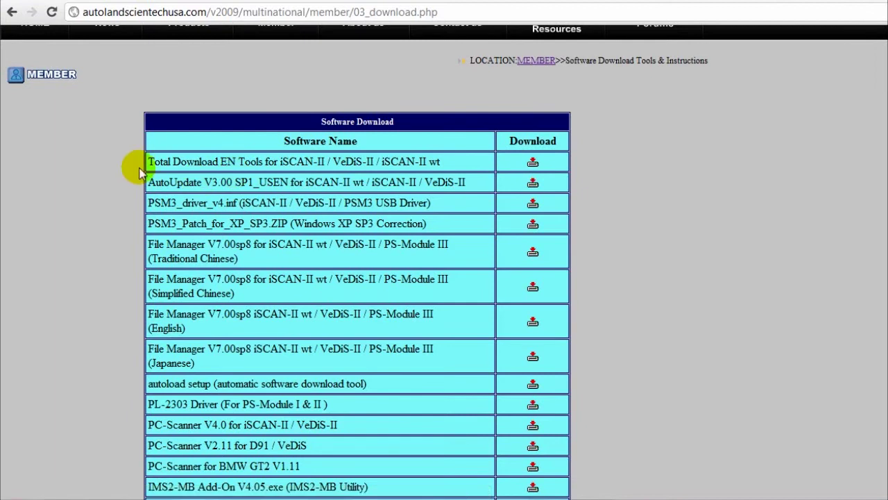
{"action": "left_click_drag", "start_coordinate": [149, 161], "coordinate": [455, 167]}
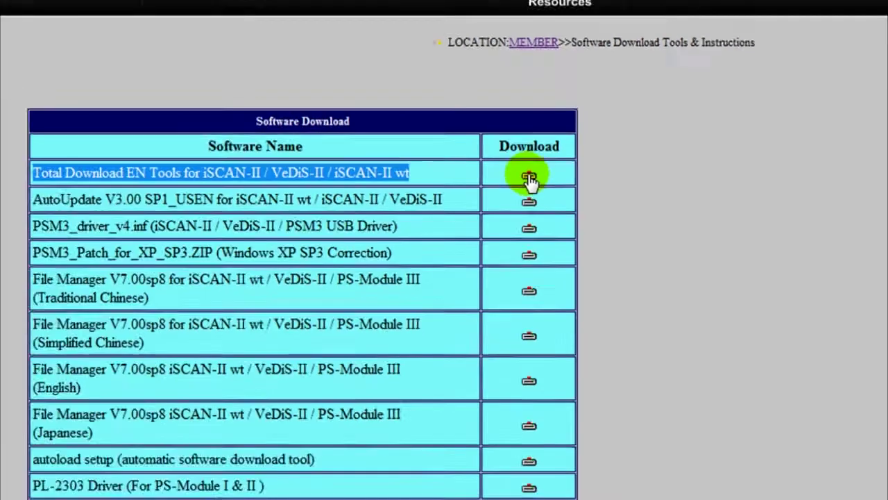
{"action": "left_click", "coordinate": [513, 224]}
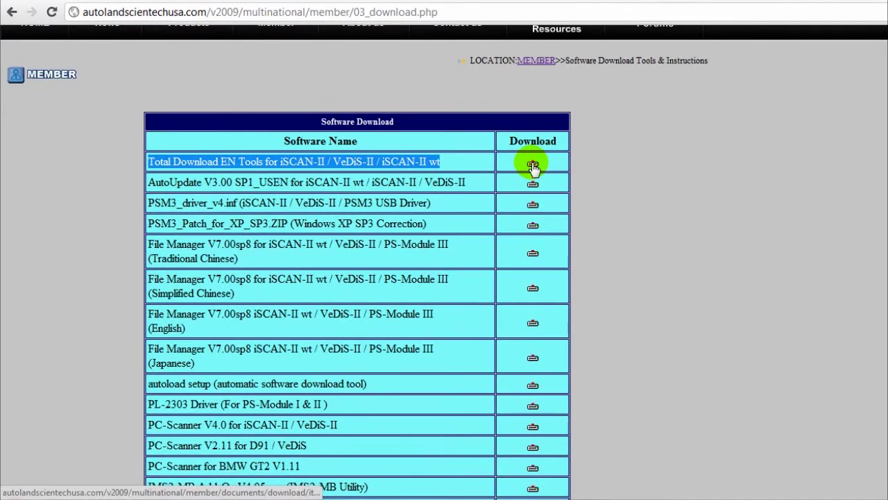
{"action": "left_click", "coordinate": [533, 165]}
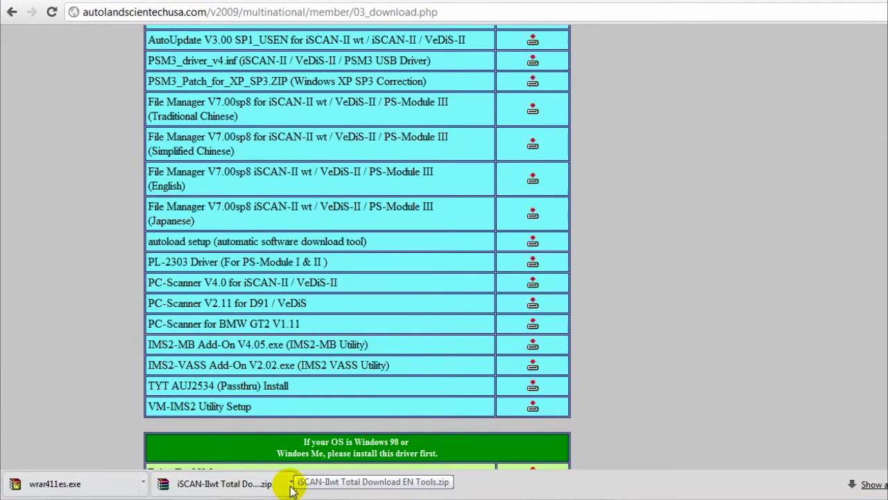
- Reveal the downloaded iSCAN-IIwt Total Download EN Tools zip with the download bar's Show in folder
{"action": "left_click", "coordinate": [291, 485]}
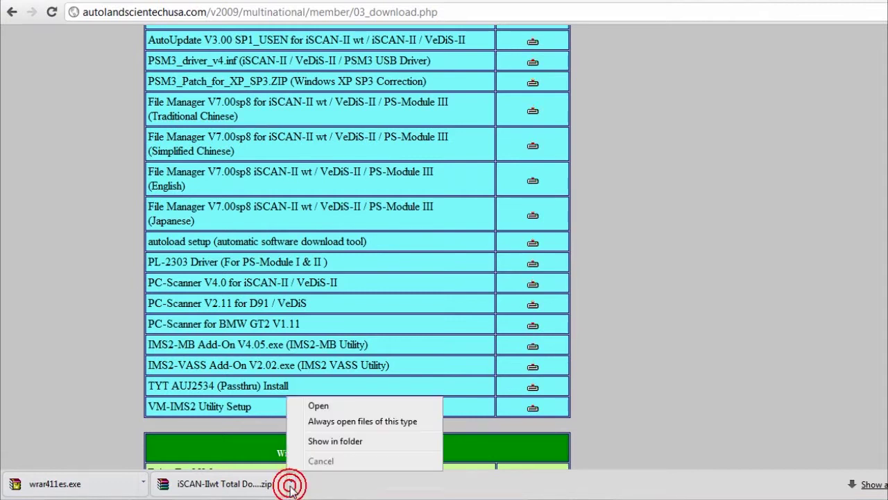
{"action": "left_click", "coordinate": [321, 444]}
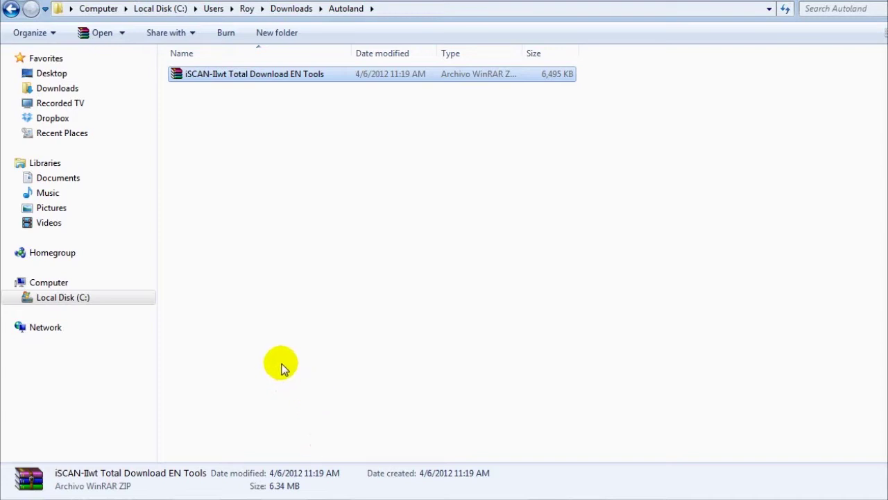
- Extract the zip with Extraer aquí and open the extracted iSCAN-IIwt Total Download EN Tools folder
{"action": "right_click", "coordinate": [290, 75]}
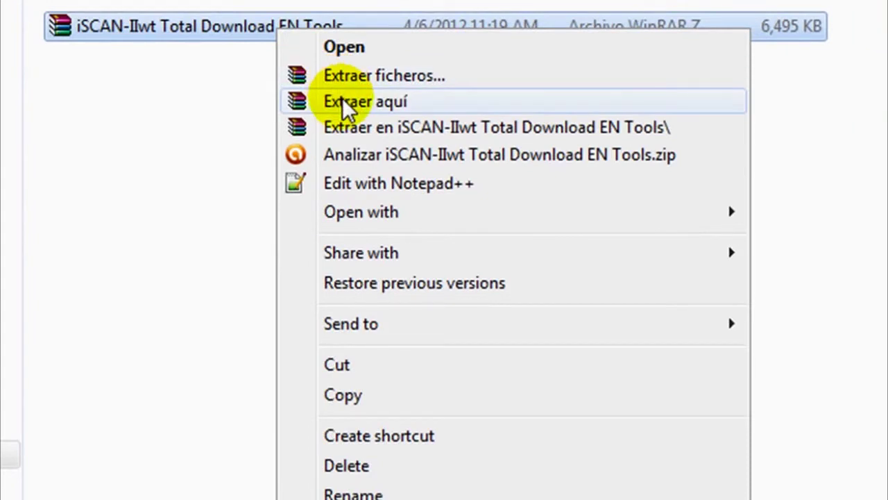
{"action": "left_click", "coordinate": [342, 101]}
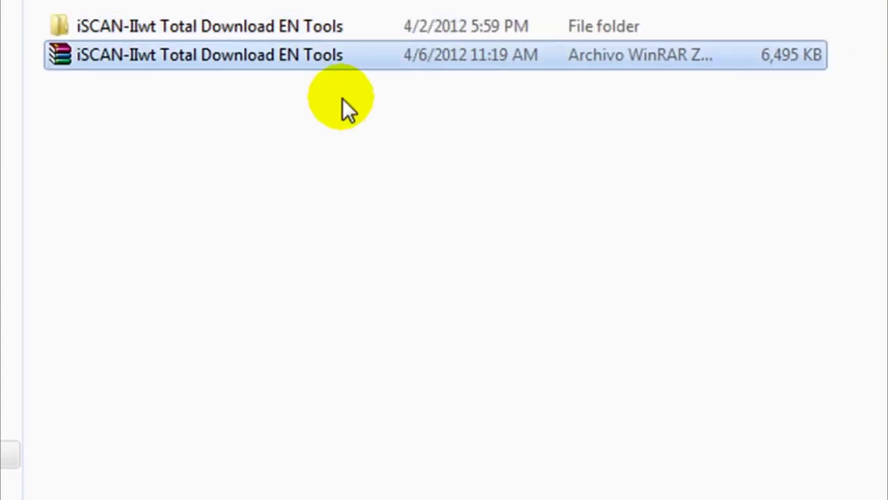
{"action": "double_click", "coordinate": [315, 26]}
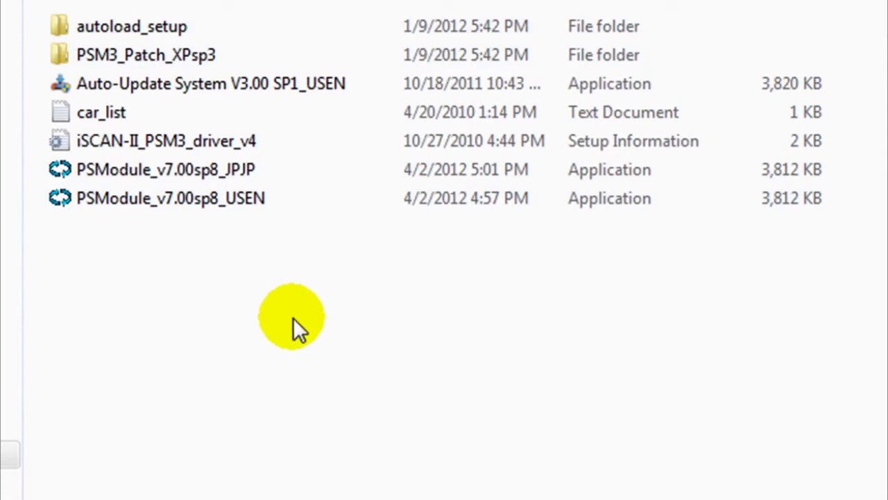
{"action": "left_click", "coordinate": [278, 60]}
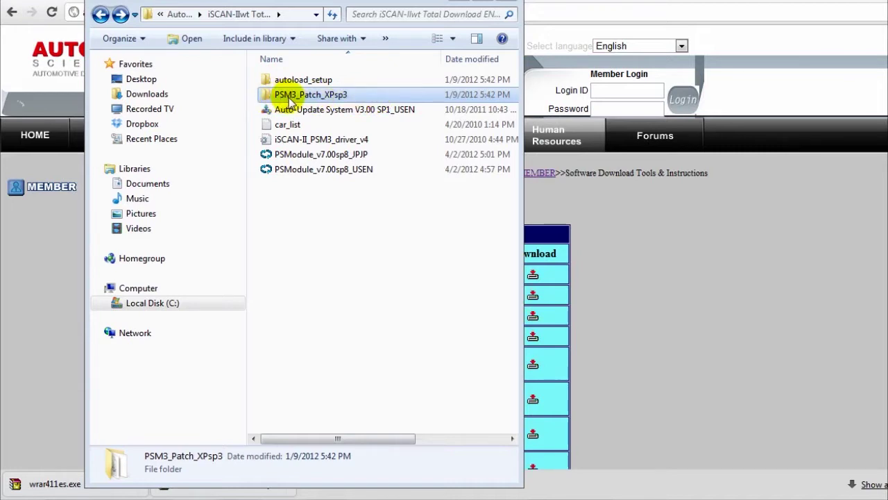
- Run setup.exe from the autoload_setup folder after briefly checking PSM3_Patch_XPsp3
{"action": "double_click", "coordinate": [337, 95]}
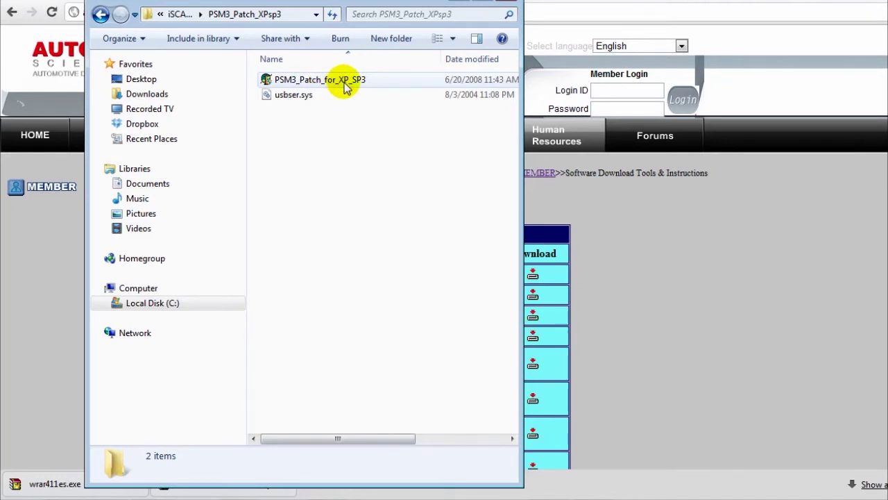
{"action": "left_click", "coordinate": [101, 13]}
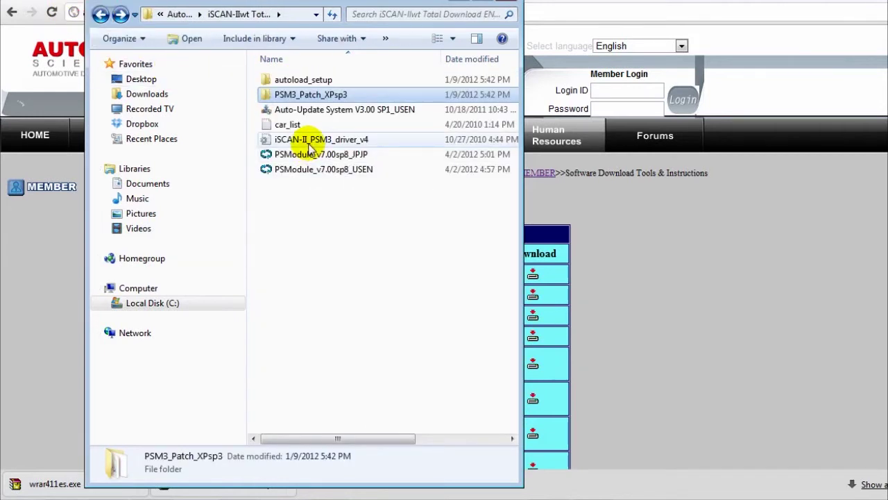
{"action": "left_click", "coordinate": [282, 80]}
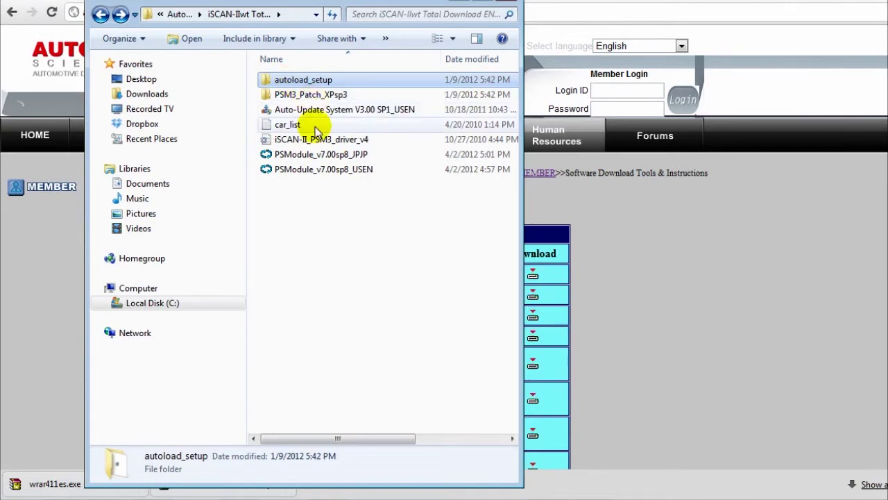
{"action": "double_click", "coordinate": [332, 84]}
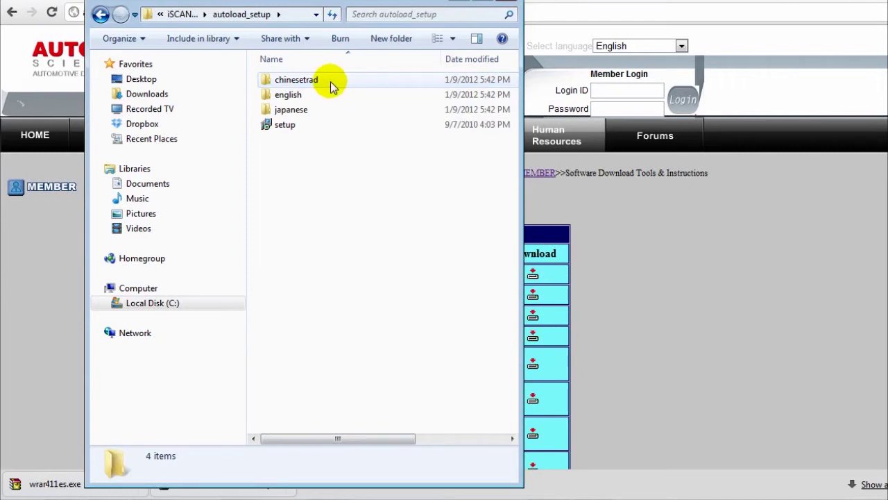
{"action": "double_click", "coordinate": [283, 126]}
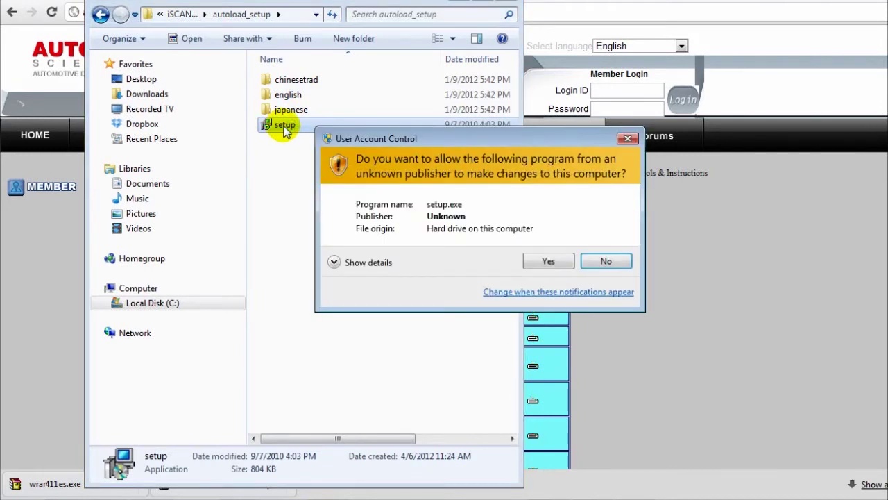
- Allow setup, choose English, and install autoload 2.0 through to Finish
{"action": "left_click", "coordinate": [548, 261]}
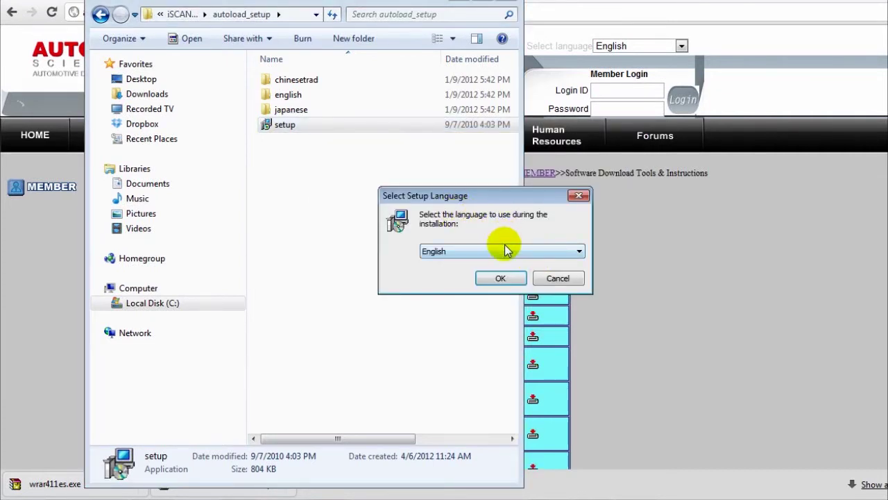
{"action": "left_click", "coordinate": [498, 280]}
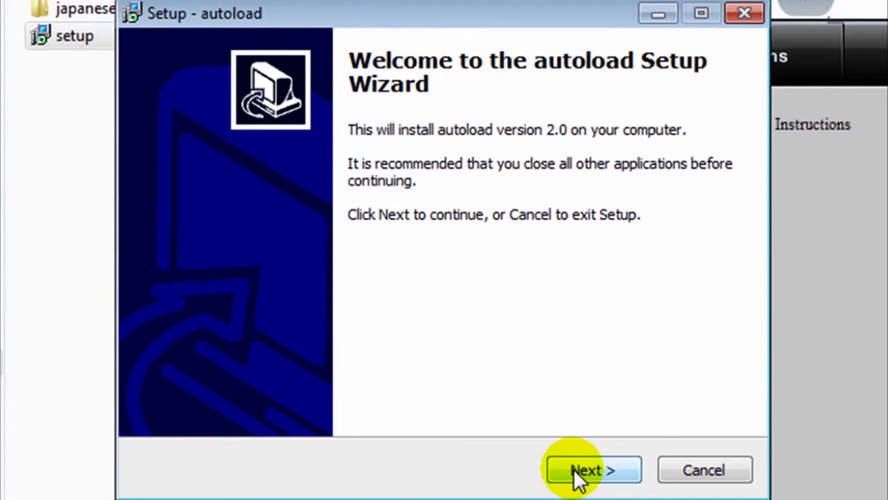
{"action": "left_click", "coordinate": [587, 470]}
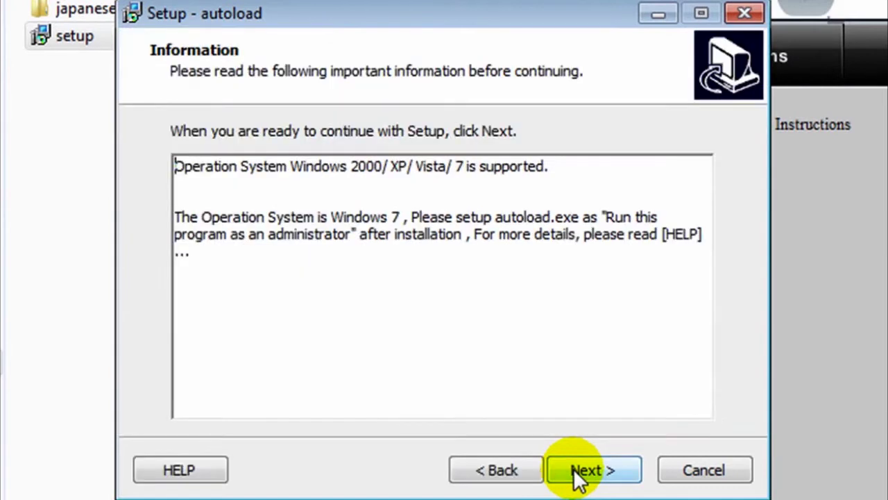
{"action": "left_click", "coordinate": [586, 470]}
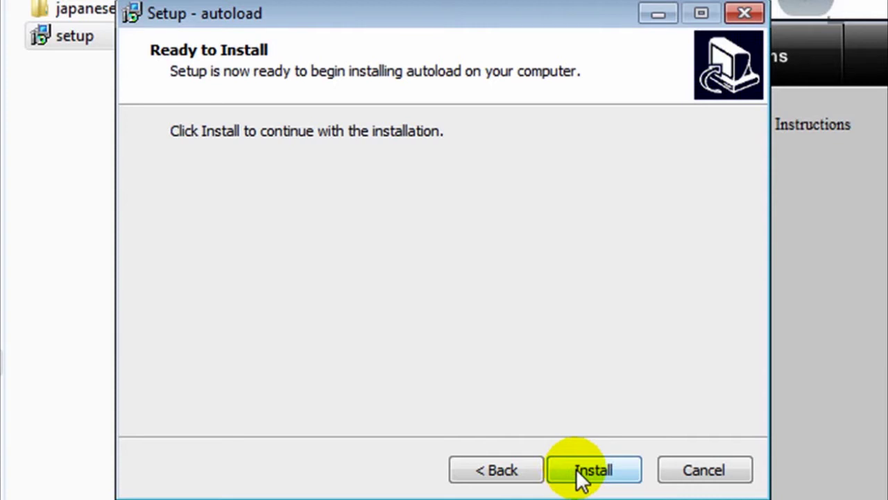
{"action": "left_click", "coordinate": [582, 472]}
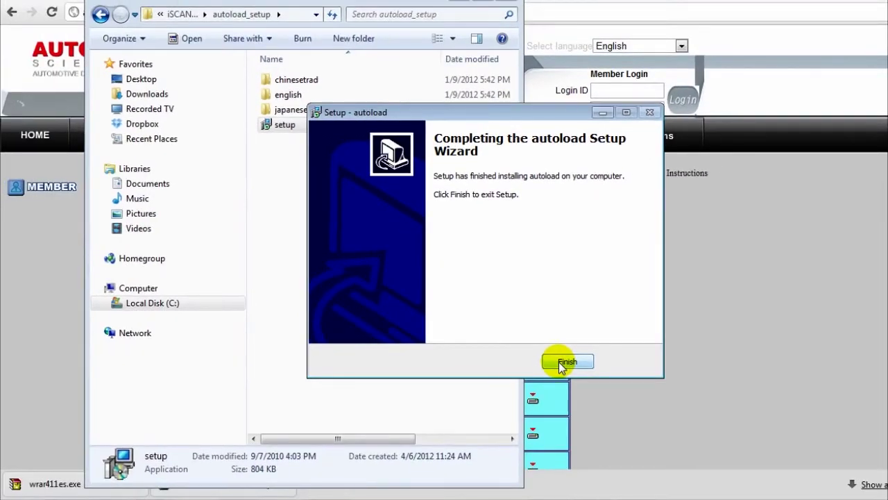
{"action": "left_click", "coordinate": [563, 363]}
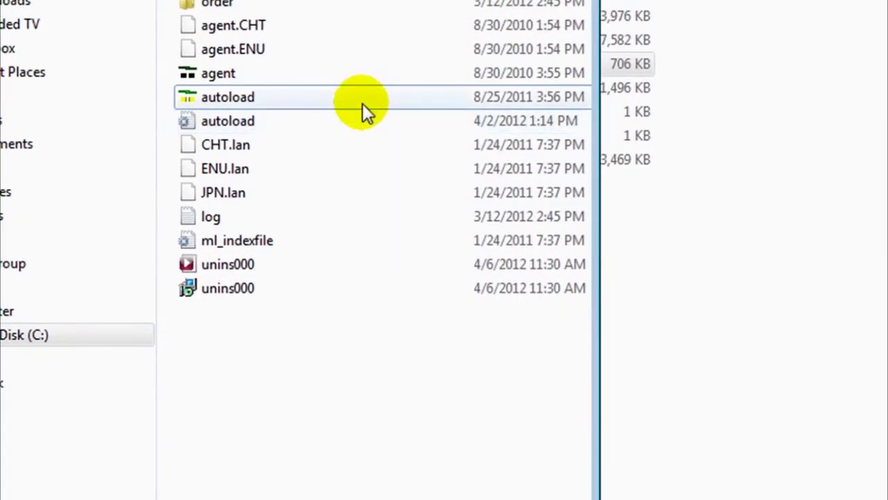
- Run autoload.exe as administrator and approve the User Account Control prompt
{"action": "right_click", "coordinate": [362, 100]}
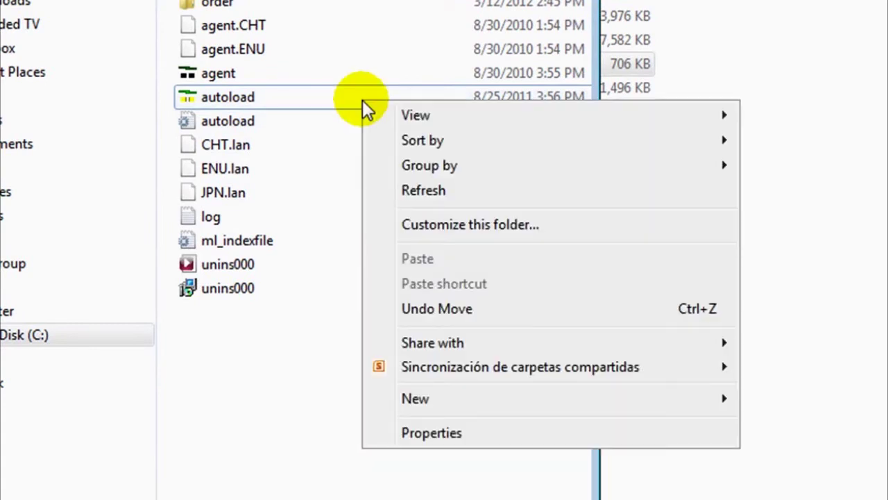
{"action": "left_click", "coordinate": [282, 364]}
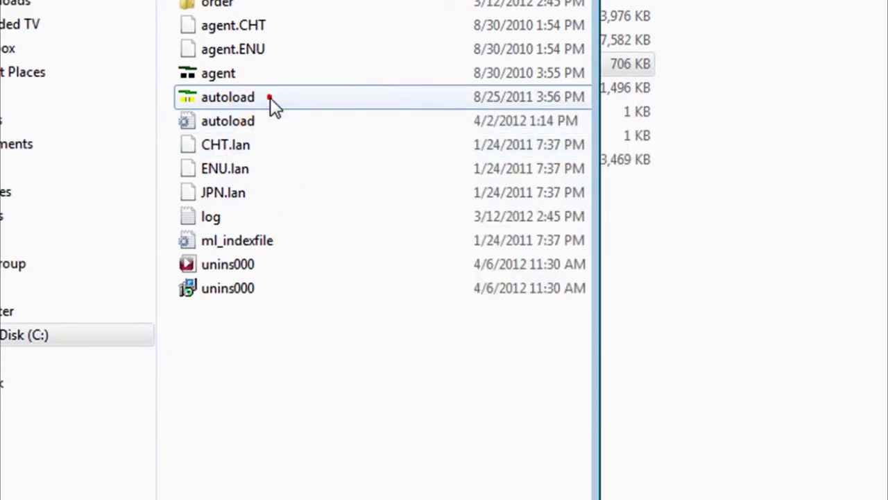
{"action": "left_click", "coordinate": [272, 99]}
{"action": "right_click", "coordinate": [273, 106]}
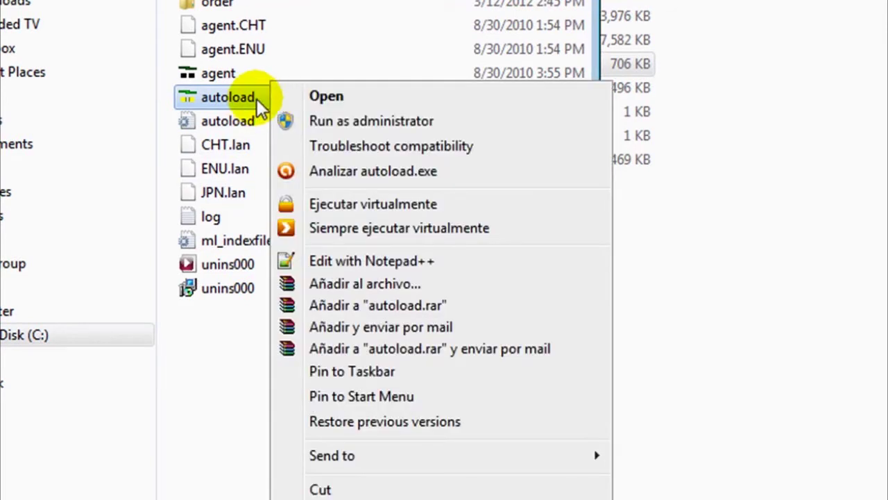
{"action": "left_click", "coordinate": [257, 98]}
{"action": "left_click", "coordinate": [304, 100]}
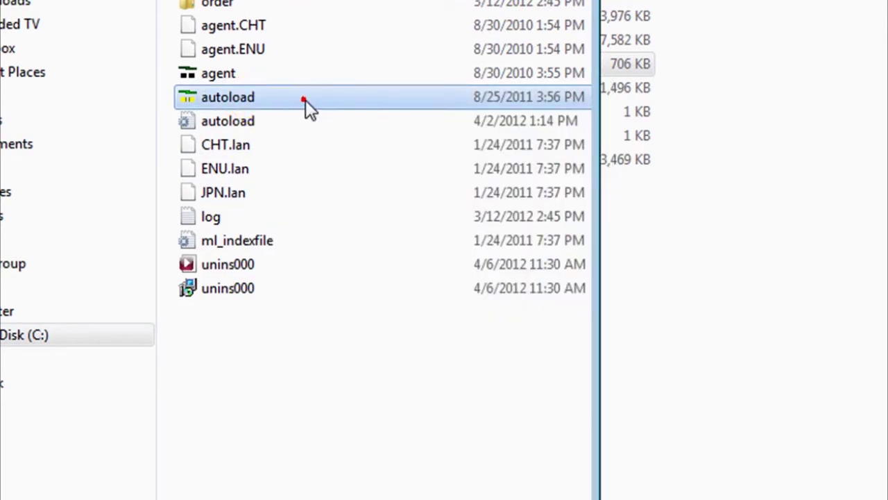
{"action": "right_click", "coordinate": [305, 99]}
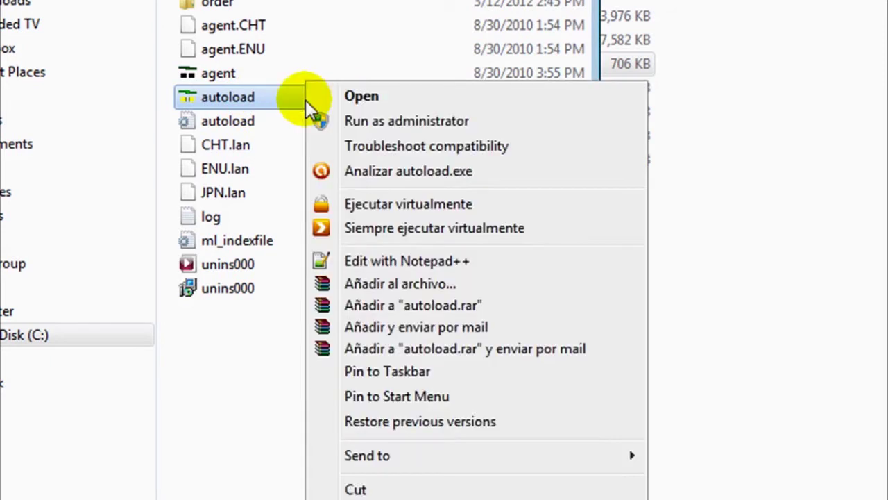
{"action": "left_click", "coordinate": [337, 125]}
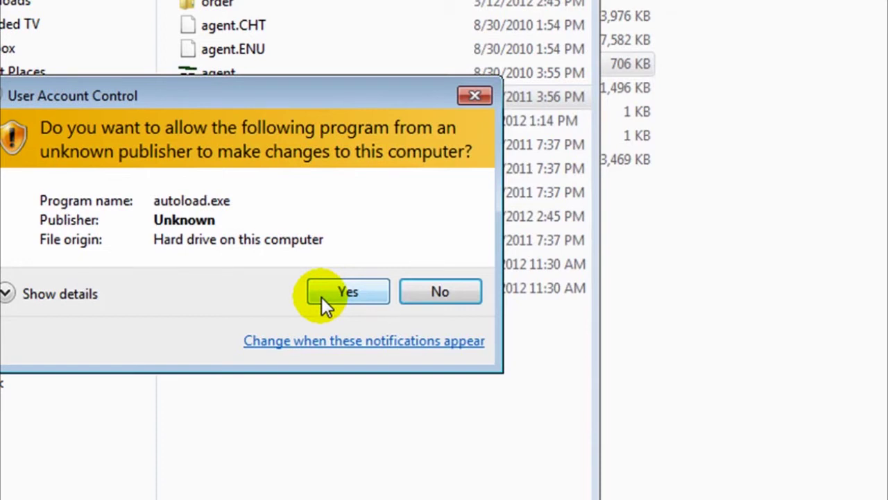
{"action": "left_click", "coordinate": [345, 292]}
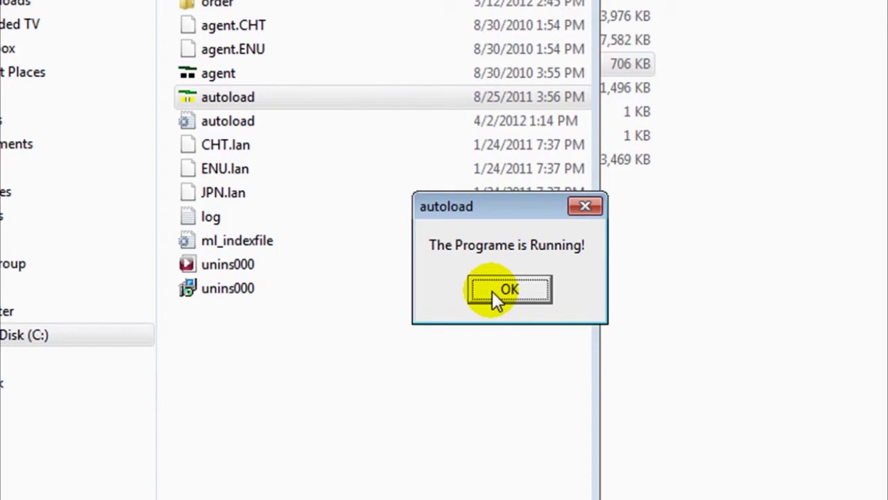
- Dismiss the 'The Programe is Running!' notice, check the empty order folder, and return to C:\autoload
{"action": "left_click", "coordinate": [492, 290]}
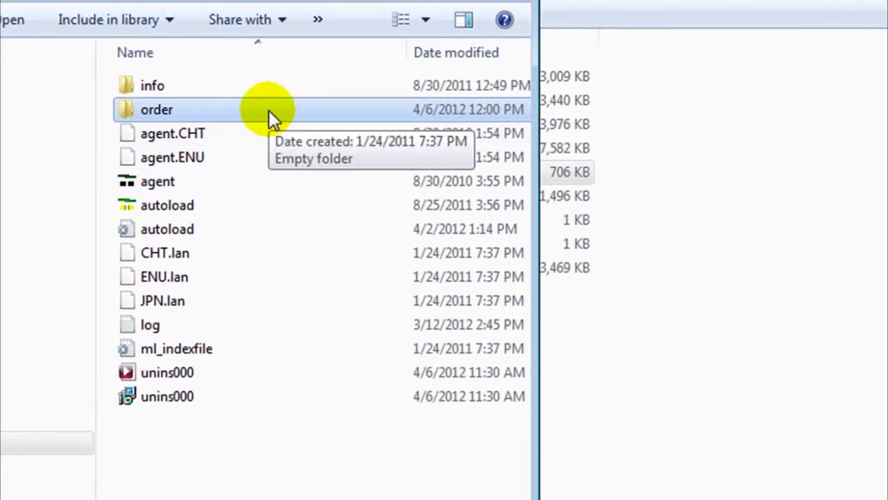
{"action": "double_click", "coordinate": [268, 110]}
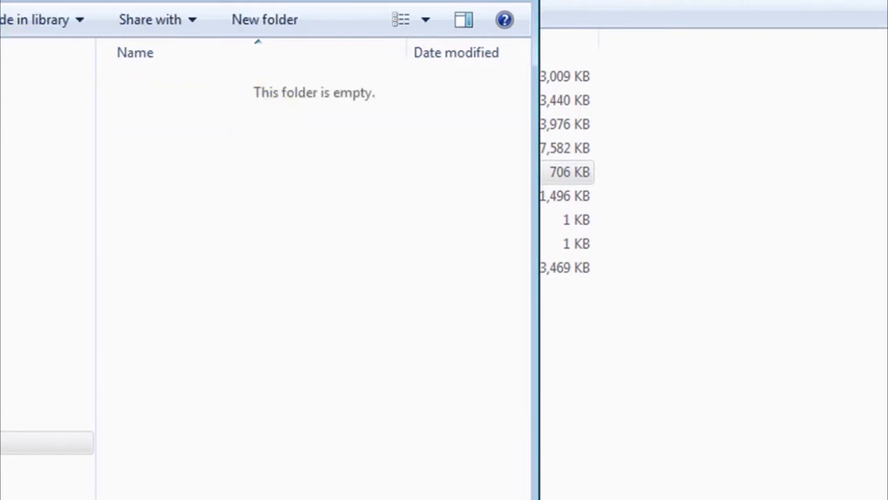
{"action": "key", "text": "BackSpace"}
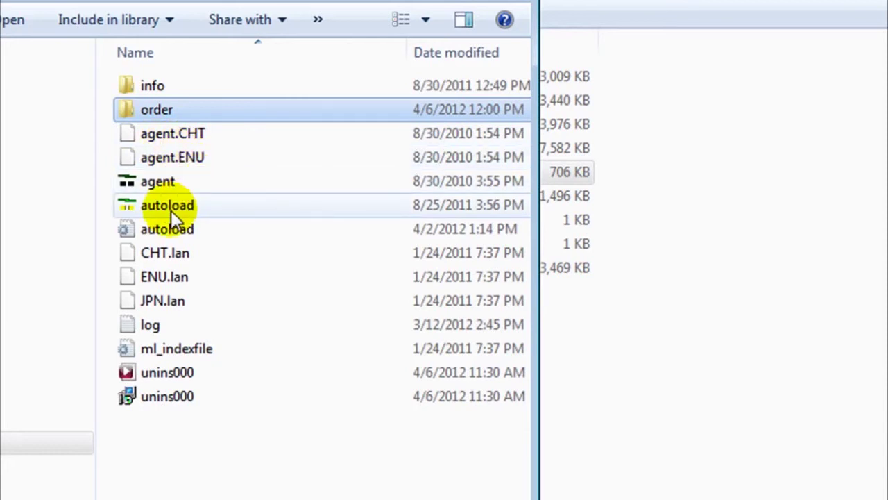
{"action": "mouse_move", "coordinate": [171, 209]}
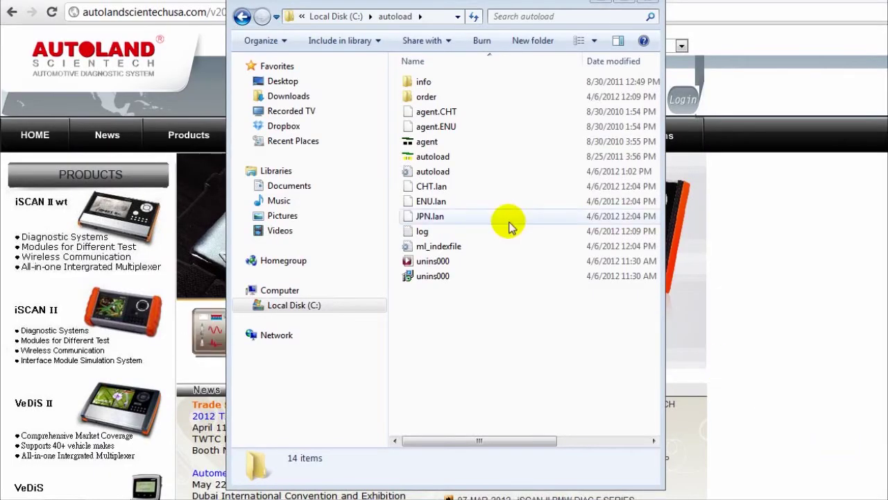
- Expand the hidden tray icons to find autoload's running icon
{"action": "left_click", "coordinate": [448, 161]}
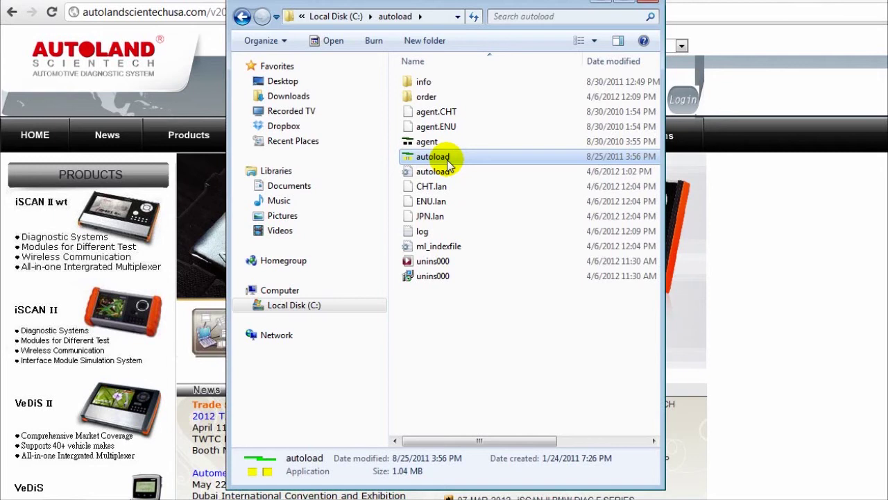
{"action": "right_click", "coordinate": [459, 157]}
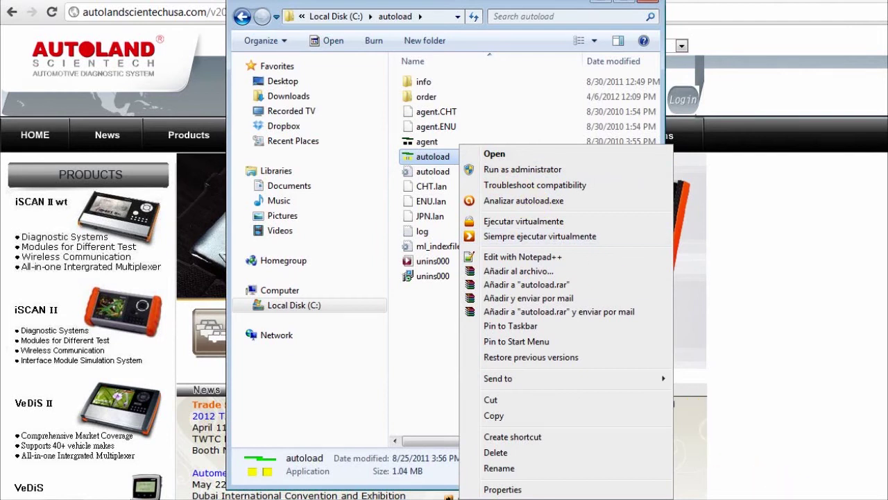
{"action": "left_click", "coordinate": [798, 494]}
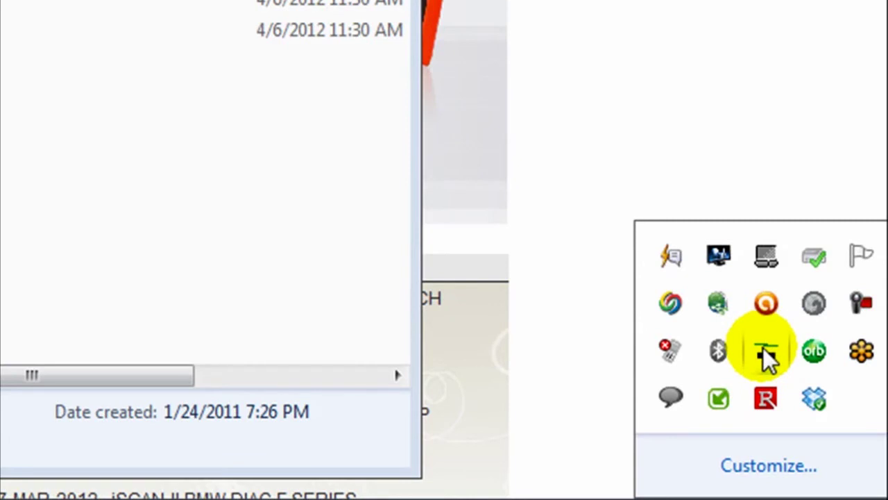
{"action": "right_click", "coordinate": [764, 350]}
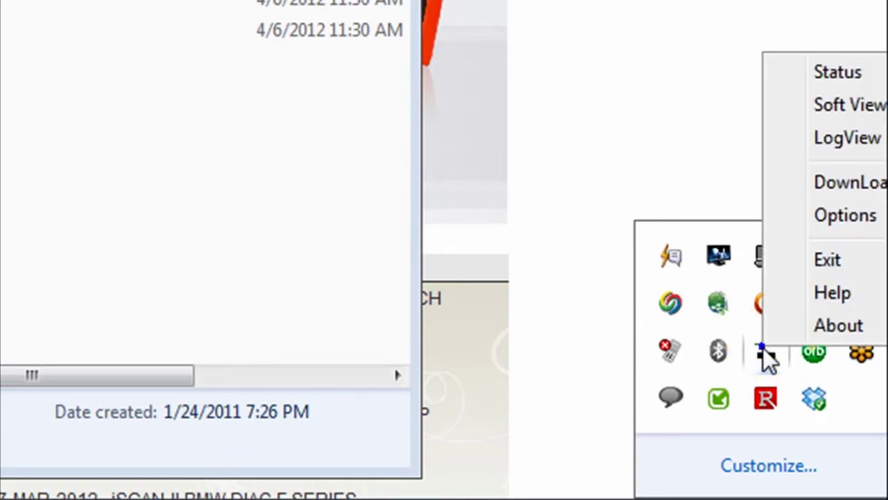
{"action": "left_click", "coordinate": [812, 216]}
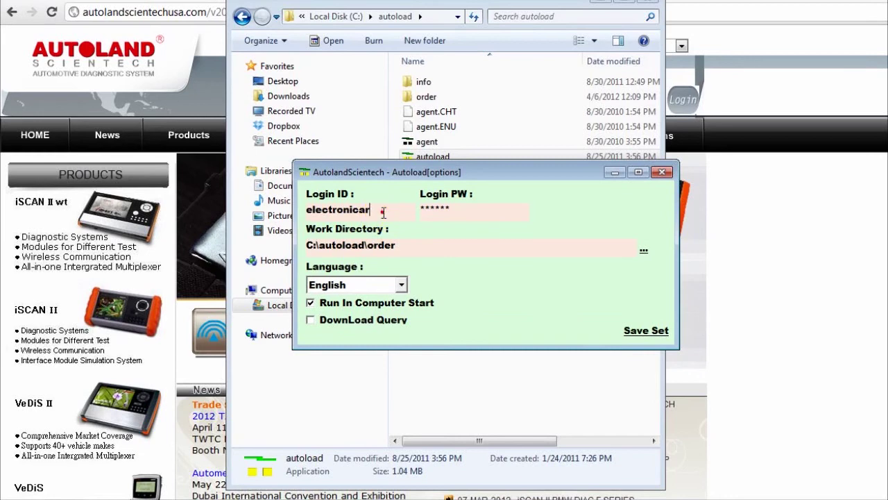
{"action": "left_click_drag", "start_coordinate": [382, 212], "coordinate": [297, 211]}
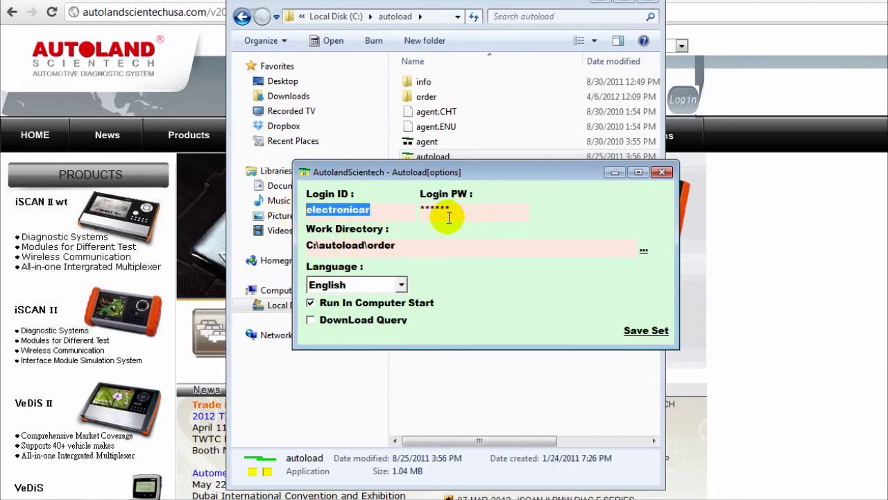
{"action": "left_click_drag", "start_coordinate": [468, 214], "coordinate": [410, 212]}
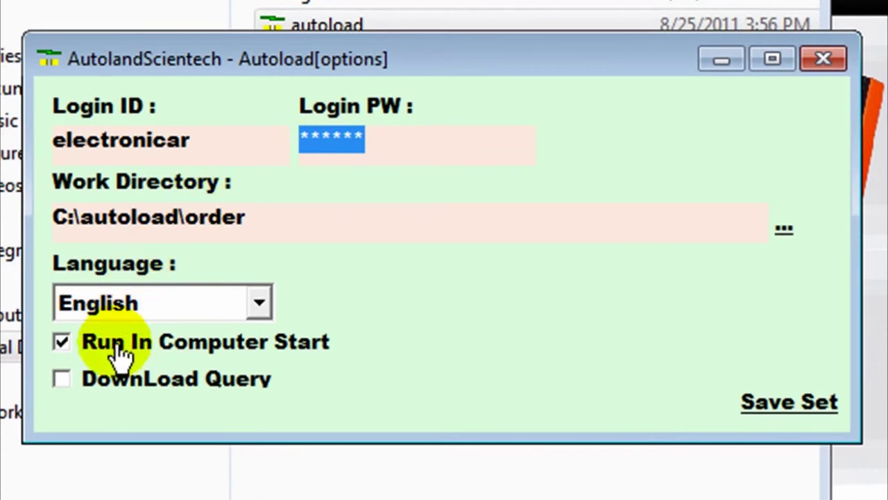
{"action": "left_click_drag", "start_coordinate": [59, 215], "coordinate": [260, 212]}
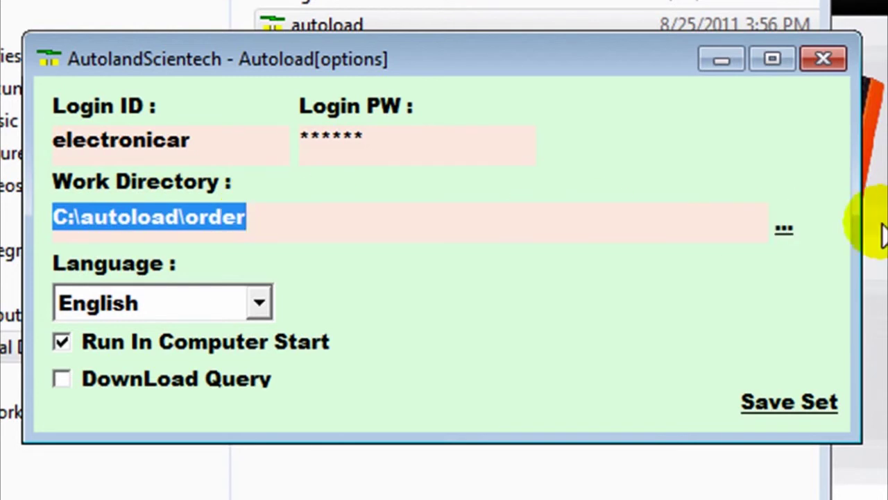
- Set the work directory to C:\Windows\SysWOW64, tick DownLoad Query, and save the options
{"action": "left_click", "coordinate": [785, 233]}
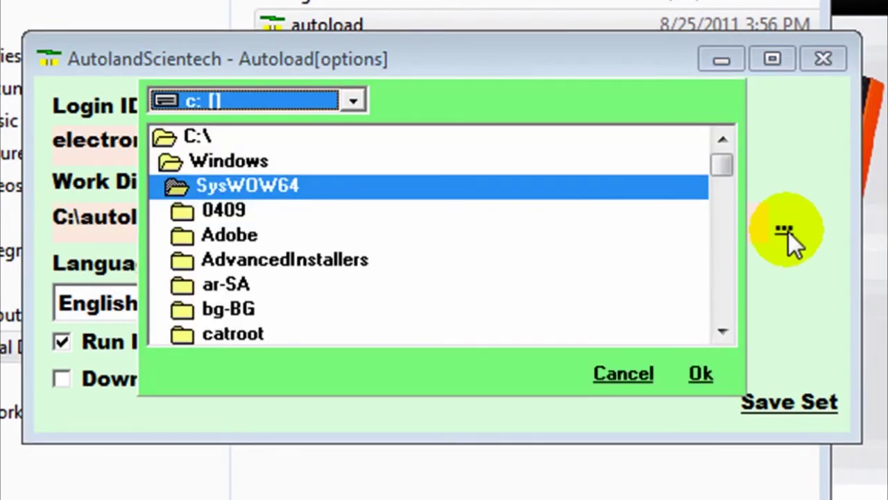
{"action": "left_click", "coordinate": [697, 380]}
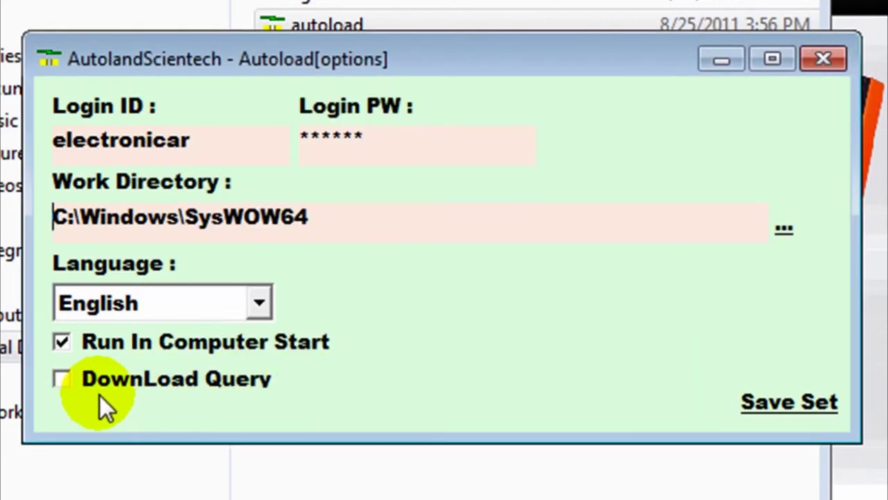
{"action": "left_click", "coordinate": [61, 383]}
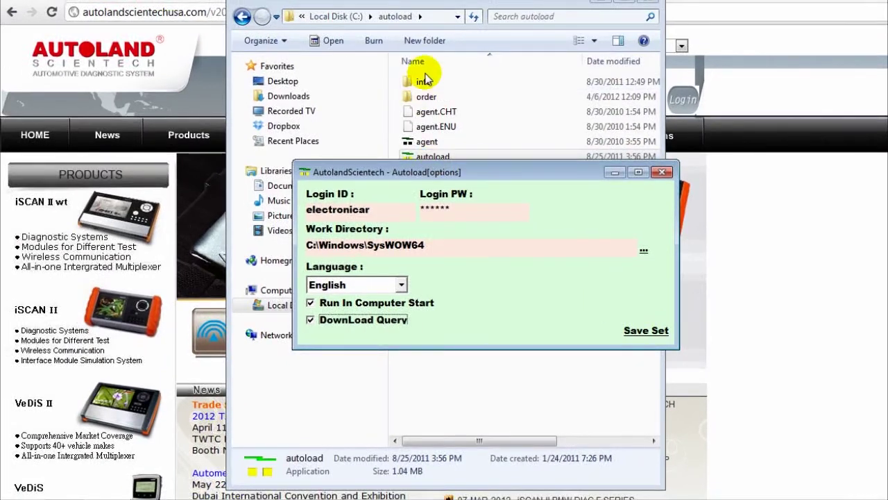
{"action": "left_click", "coordinate": [422, 97]}
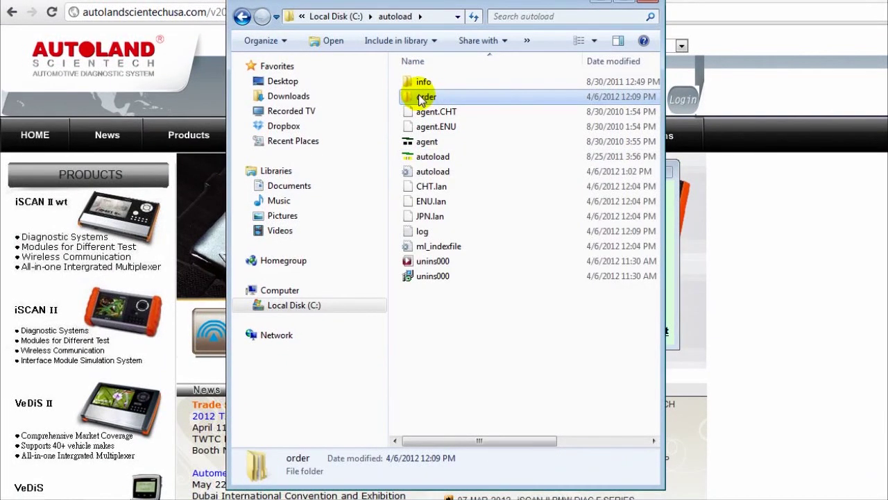
{"action": "left_click", "coordinate": [673, 295]}
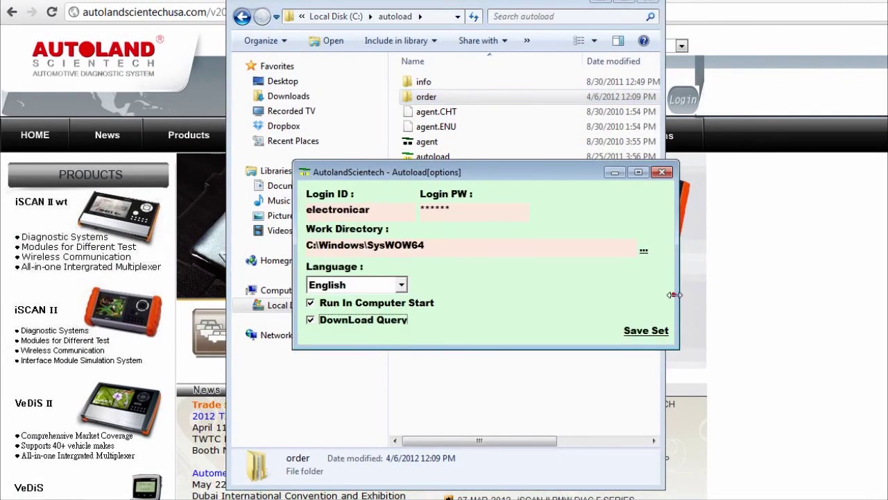
{"action": "left_click", "coordinate": [646, 330]}
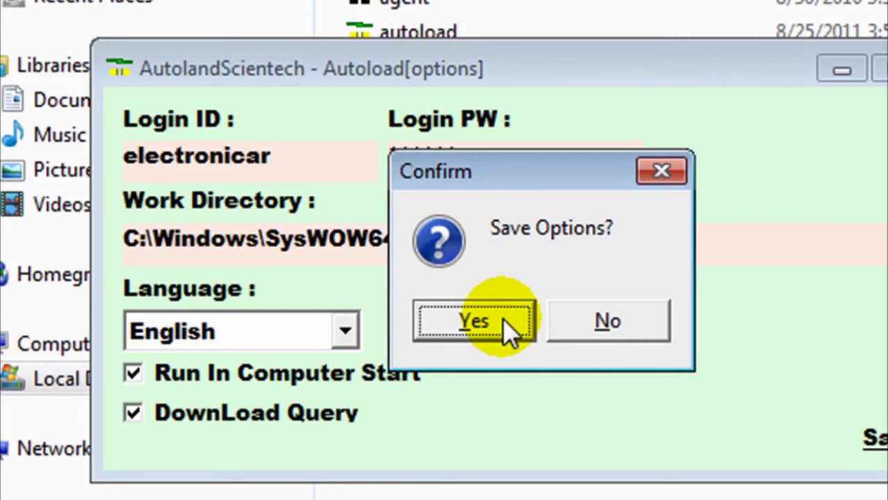
{"action": "left_click", "coordinate": [474, 320]}
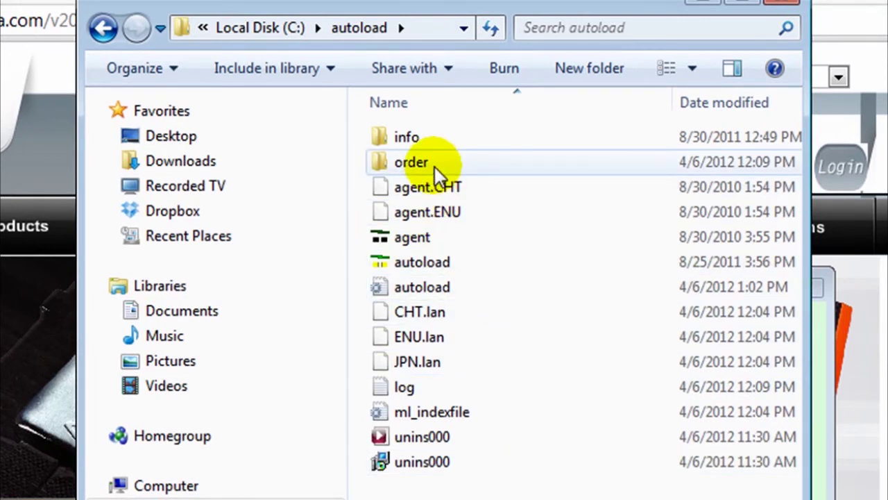
- Drill into order, the order-number folder, then PSM, and browse its vehicle .BN update files
{"action": "mouse_move", "coordinate": [435, 167]}
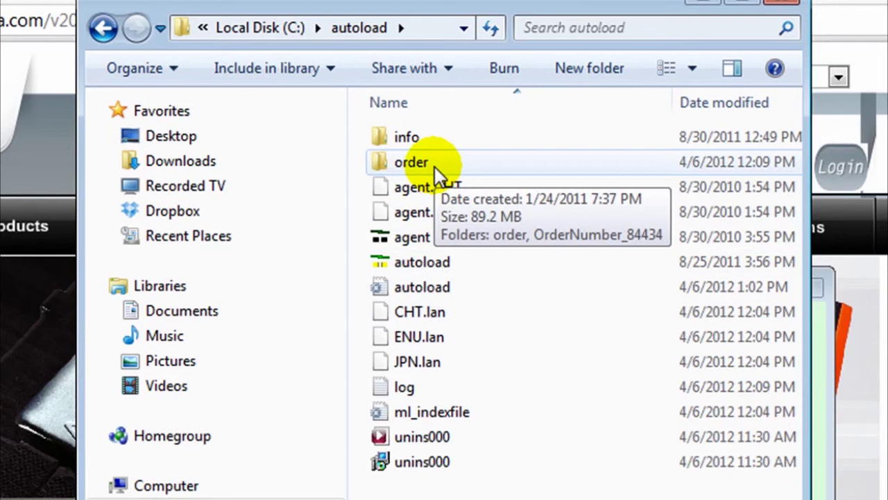
{"action": "double_click", "coordinate": [435, 167]}
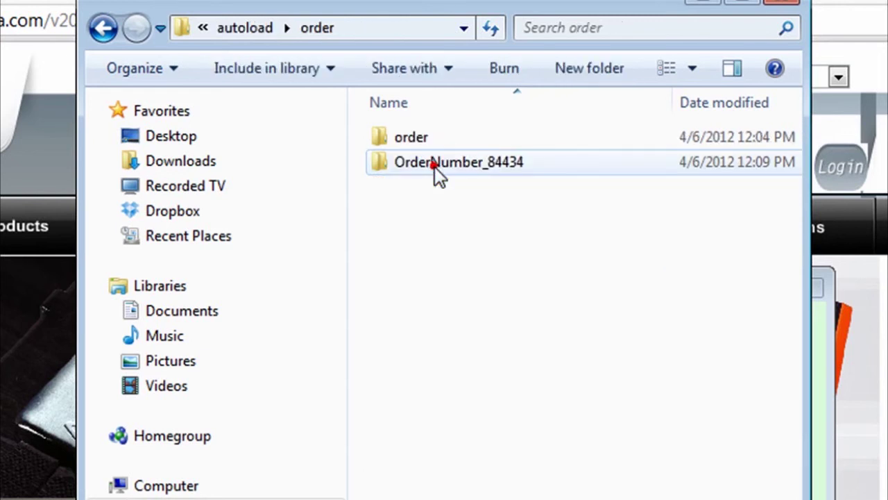
{"action": "double_click", "coordinate": [435, 167]}
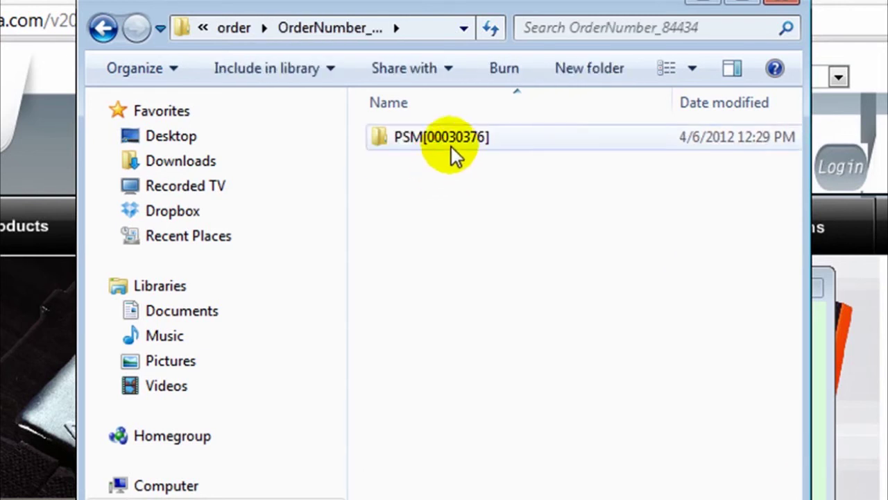
{"action": "double_click", "coordinate": [451, 145]}
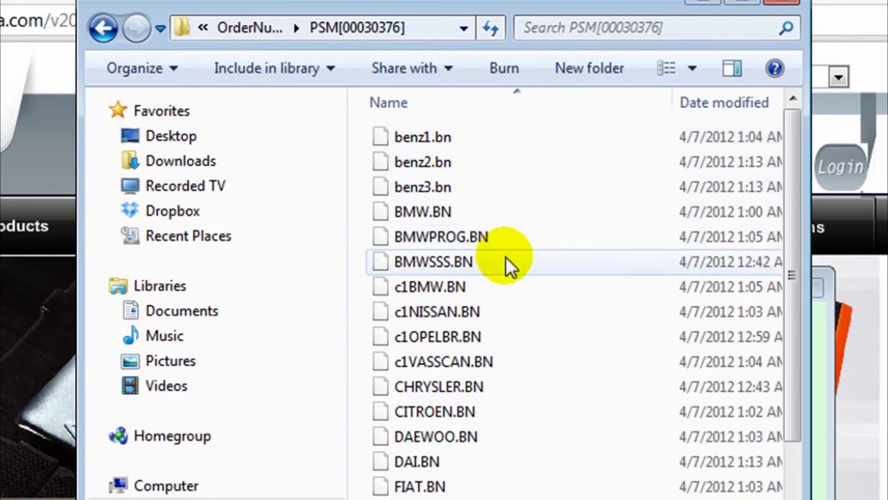
{"action": "scroll", "coordinate": [510, 270], "scroll_direction": "down", "scroll_amount": 6}
{"action": "scroll", "coordinate": [513, 285], "scroll_direction": "down", "scroll_amount": 1}
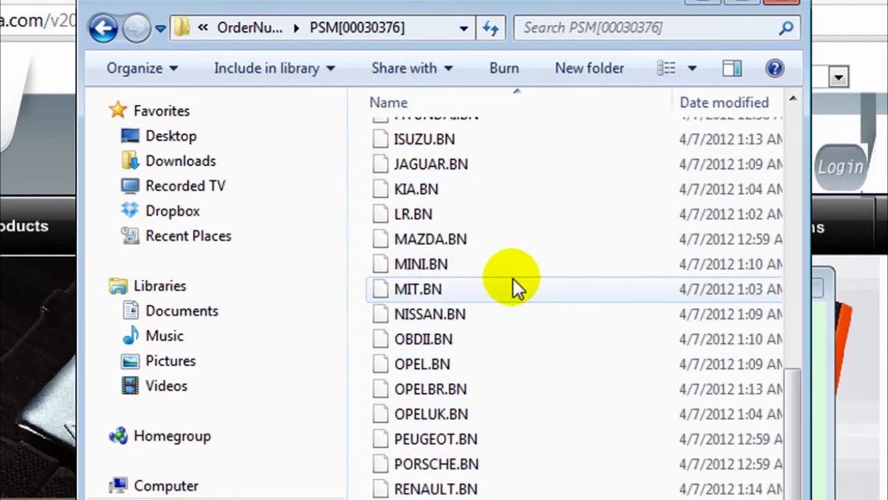
{"action": "scroll", "coordinate": [513, 285], "scroll_direction": "up", "scroll_amount": 7}
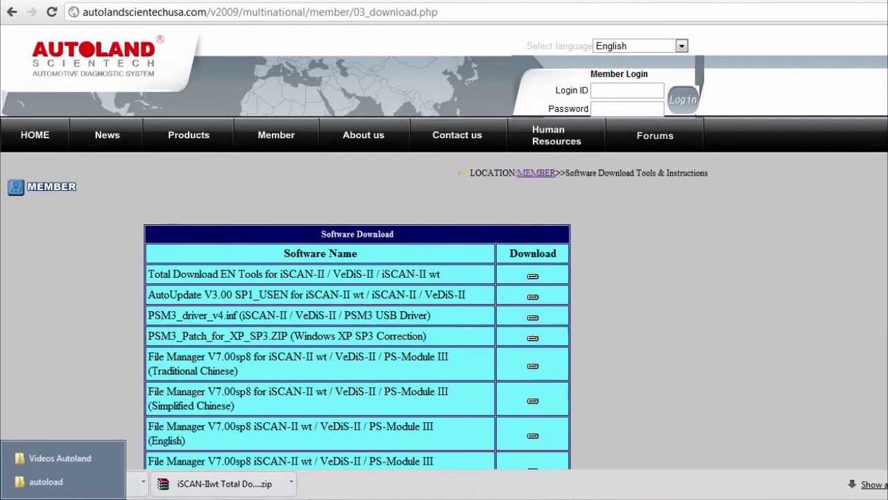
- Reopen autoload and navigate order → order-number → PSM to list 21 .BN files, benz3.bn to VASSCAN.BN
{"action": "left_click", "coordinate": [69, 486]}
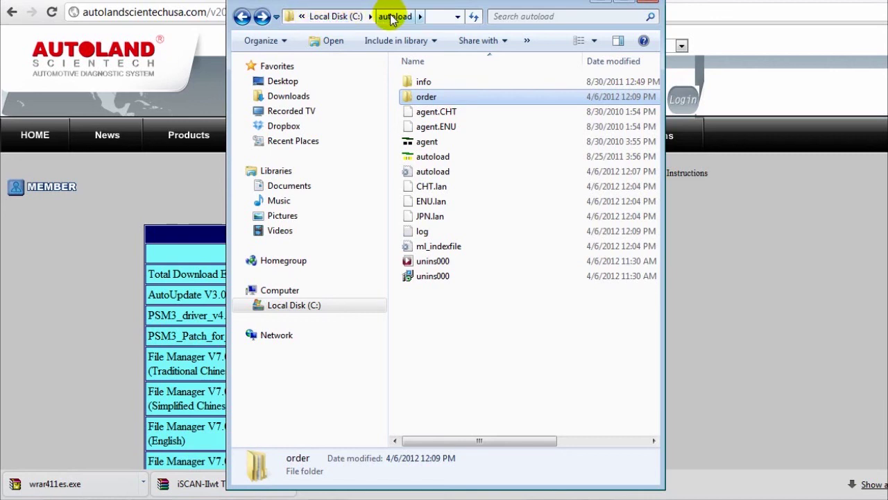
{"action": "double_click", "coordinate": [443, 99]}
{"action": "double_click", "coordinate": [444, 101]}
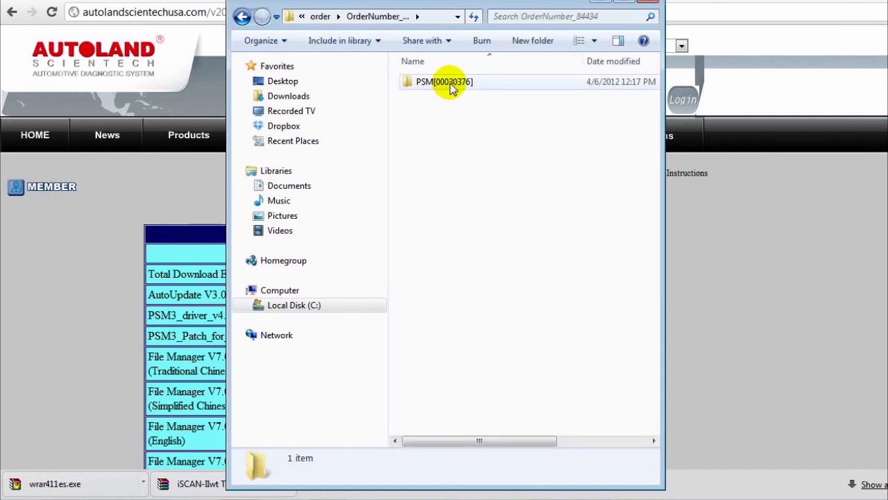
{"action": "double_click", "coordinate": [447, 84]}
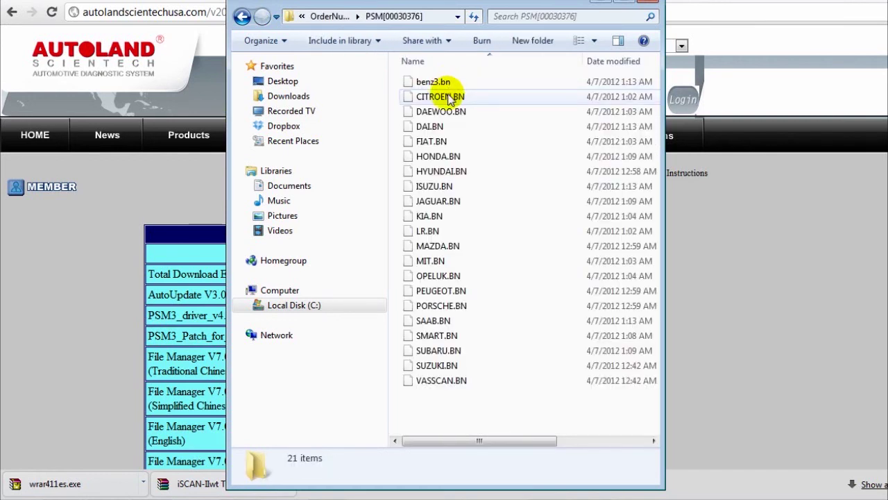
{"action": "scroll", "coordinate": [457, 143], "scroll_direction": "right", "scroll_amount": 3}
{"action": "scroll", "coordinate": [458, 146], "scroll_direction": "left", "scroll_amount": 3}
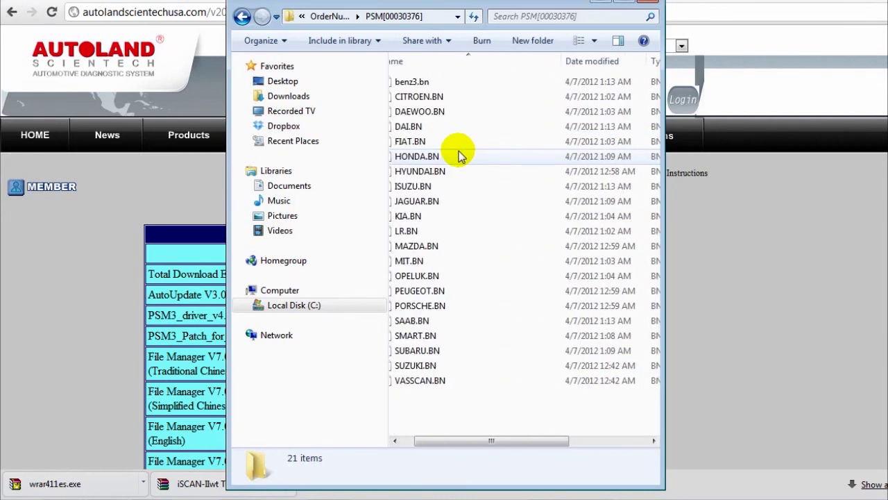